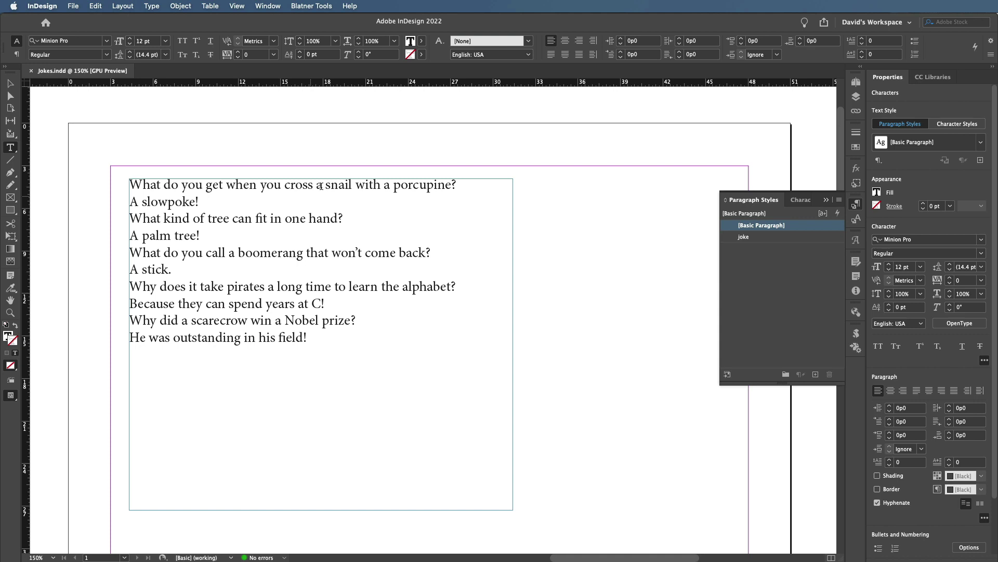
drag(267, 186, 301, 188)
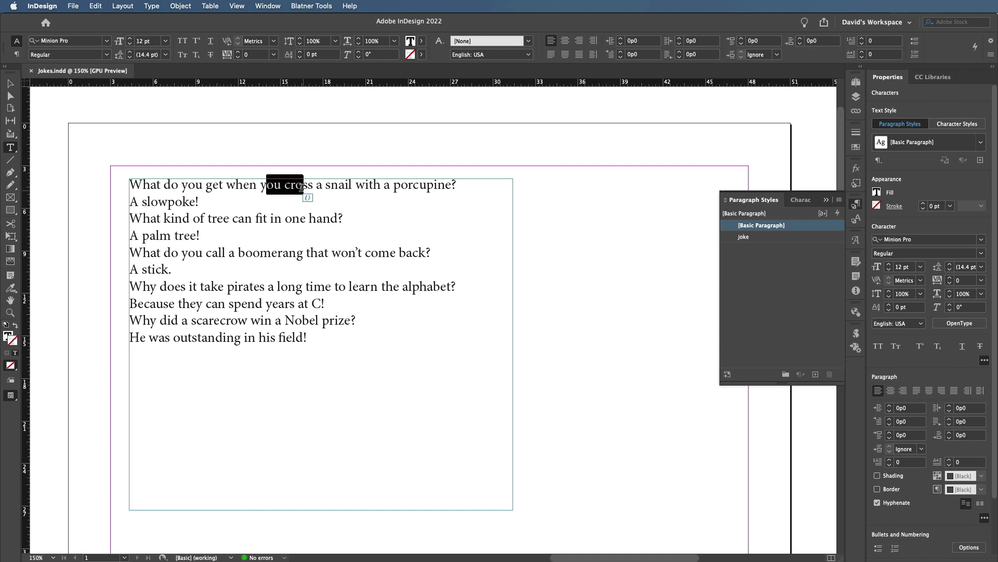
drag(183, 203, 132, 199)
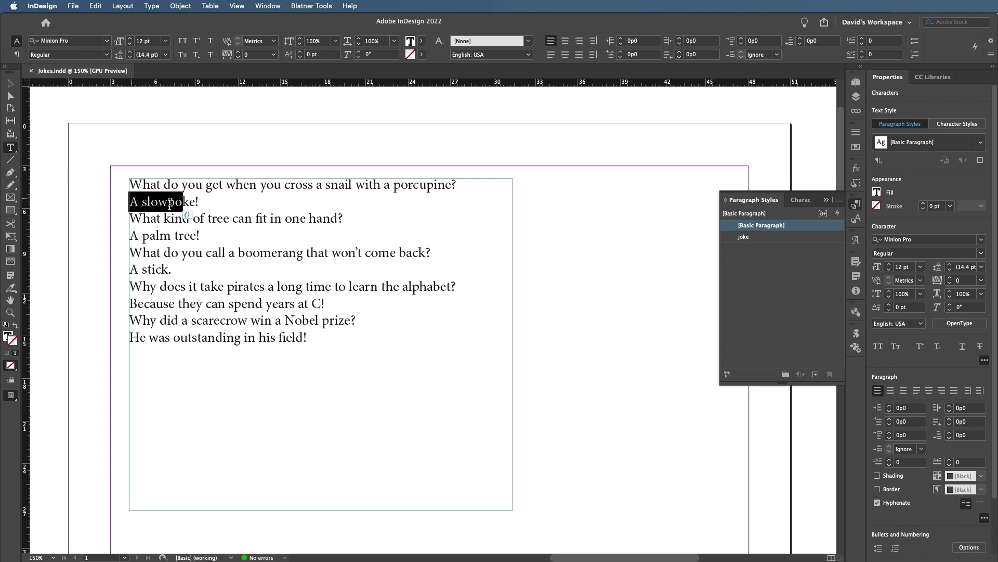
drag(204, 202, 133, 192)
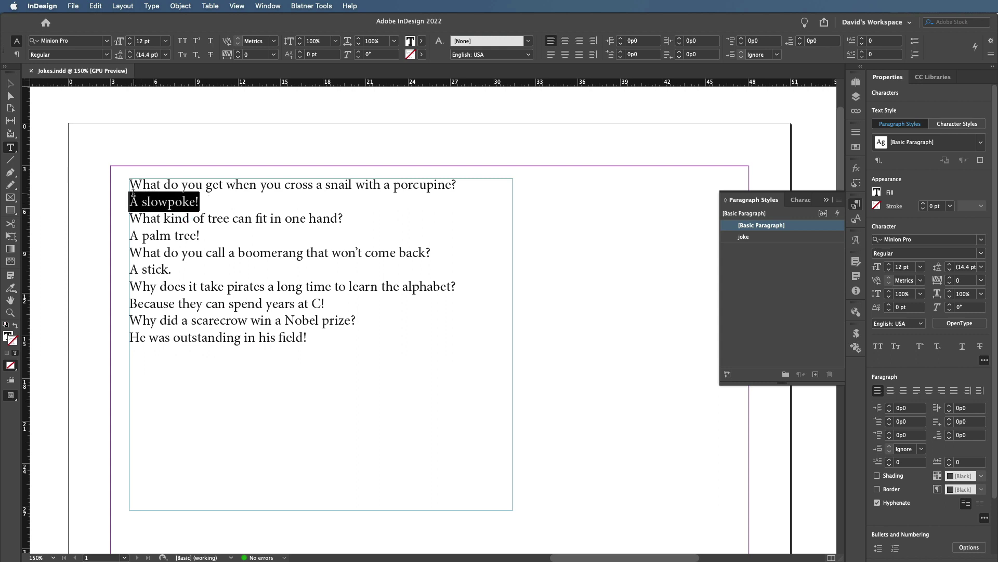
Step: Convert all of the joke text to a table, using Tab as column separator, Paragraph as row separator and the [Basic Table] style
click(196, 208)
key(super+a)
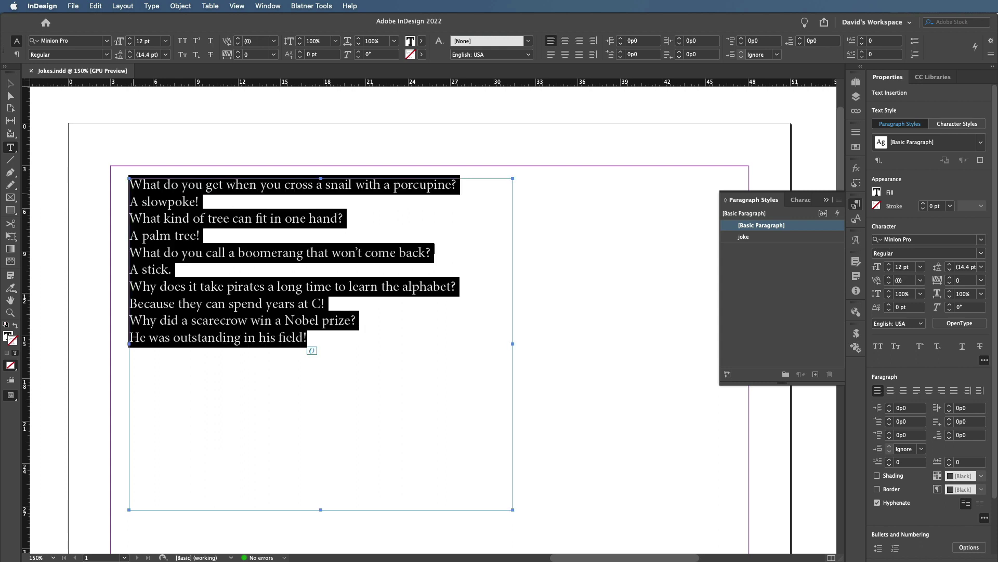
click(210, 7)
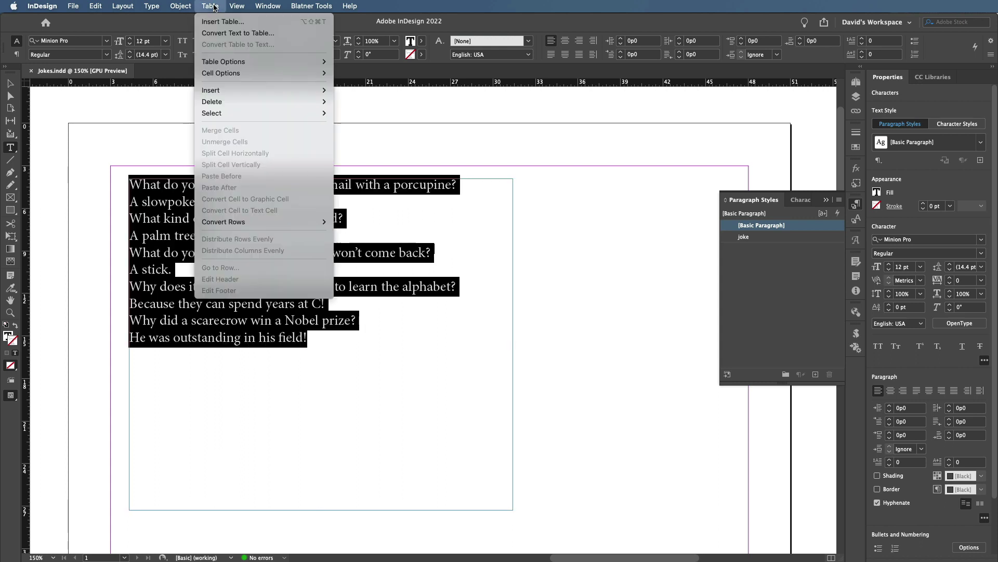
click(211, 33)
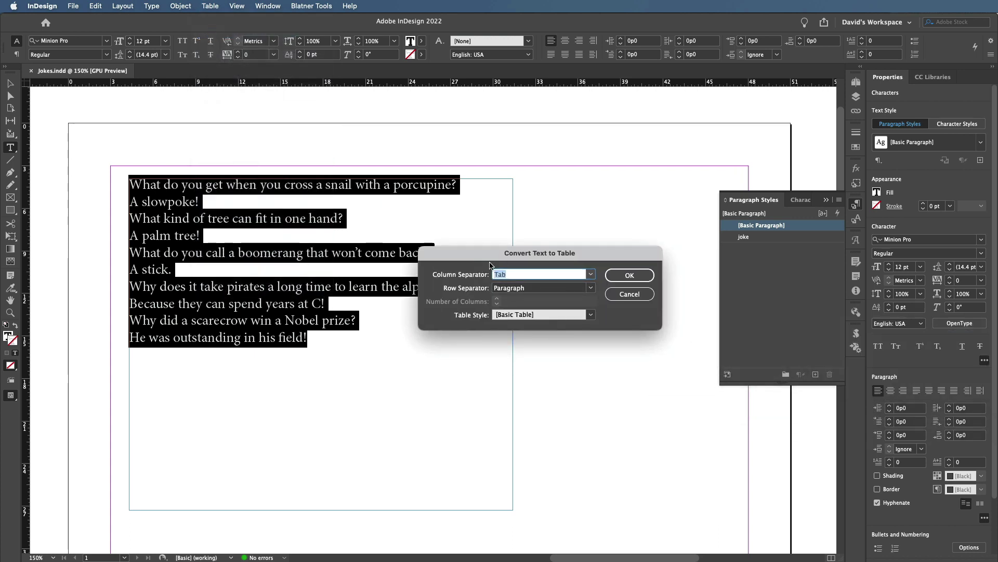
click(629, 276)
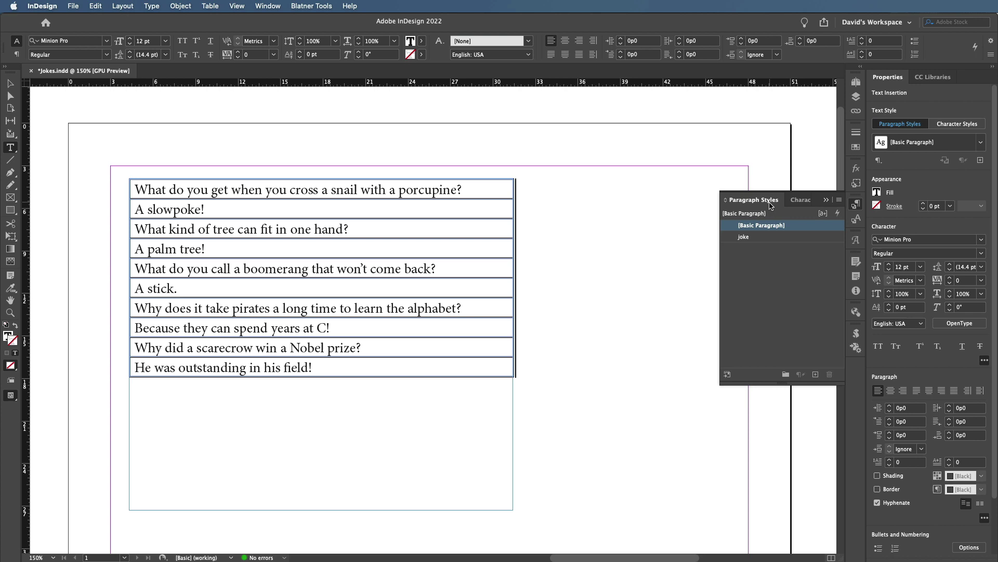
Step: Try the joke paragraph style on the first question in the table and undo it
drag(386, 189, 433, 190)
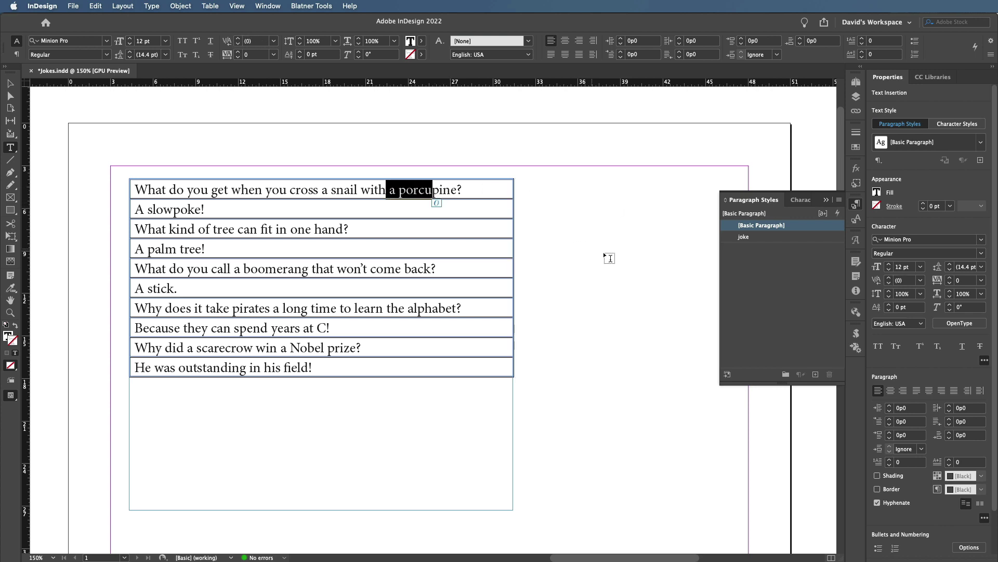
click(744, 237)
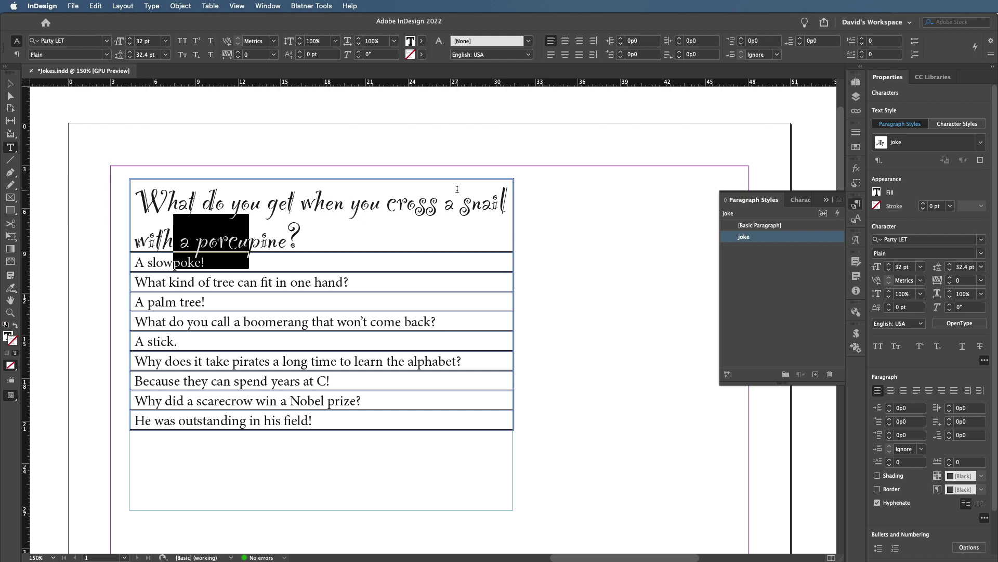
key(super+z)
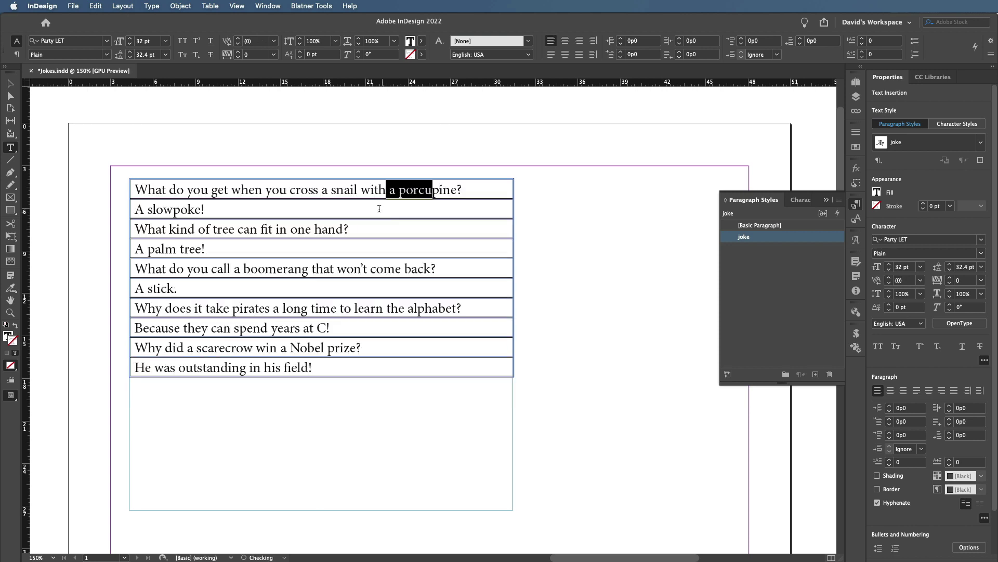
Step: Create a new cell style named "question" that uses the joke paragraph style, starting from the first table cell
click(363, 189)
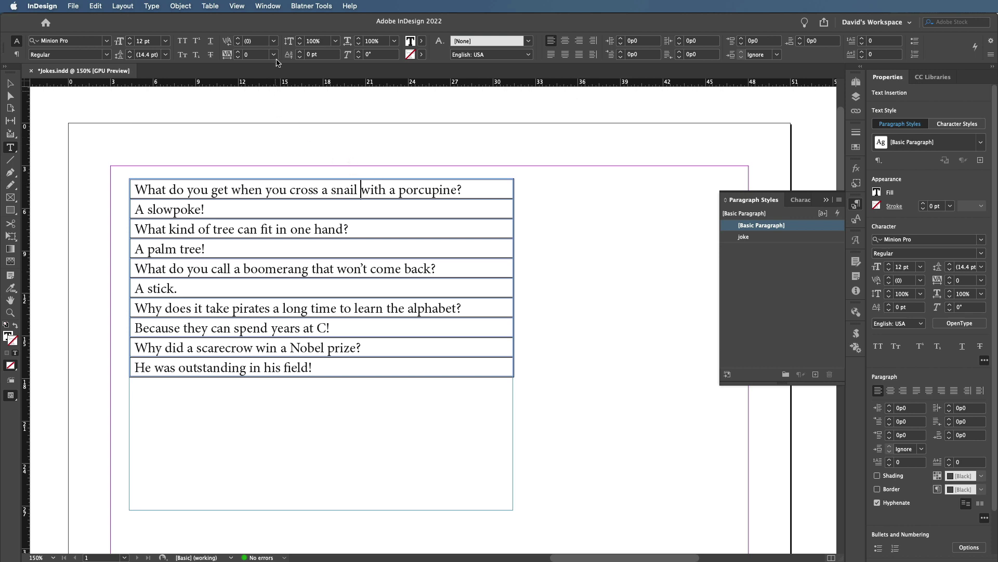
click(268, 6)
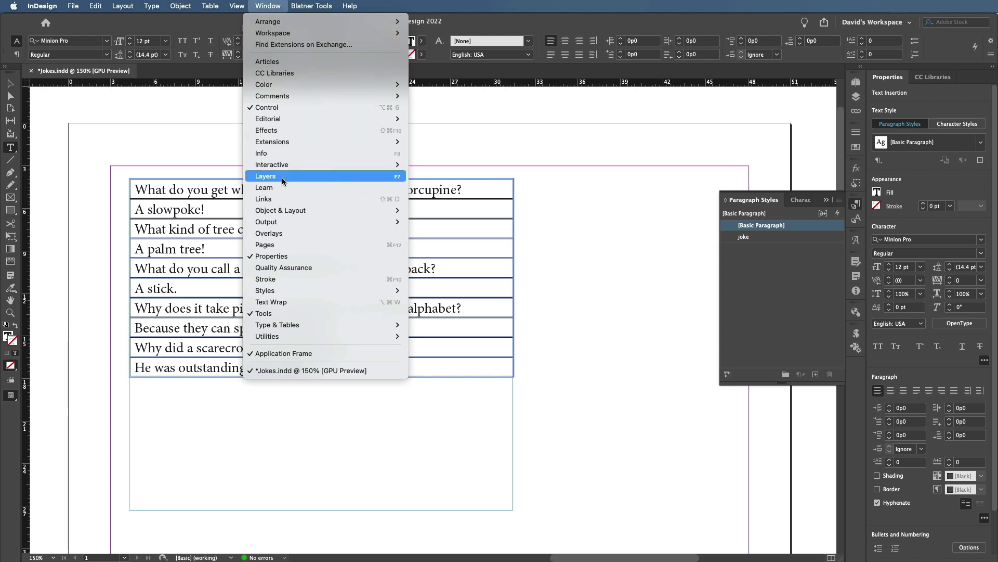
mouse_move(279, 293)
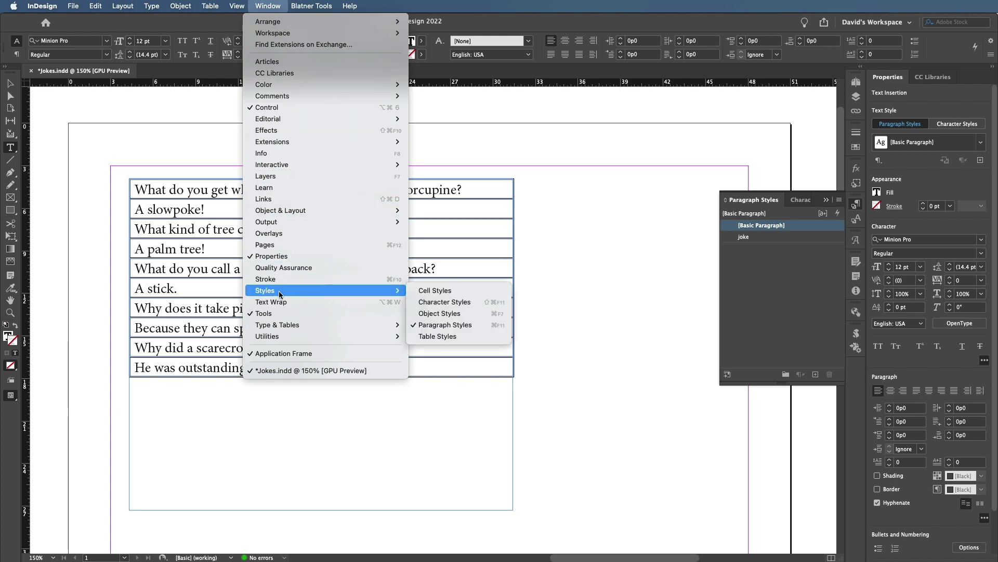
click(451, 290)
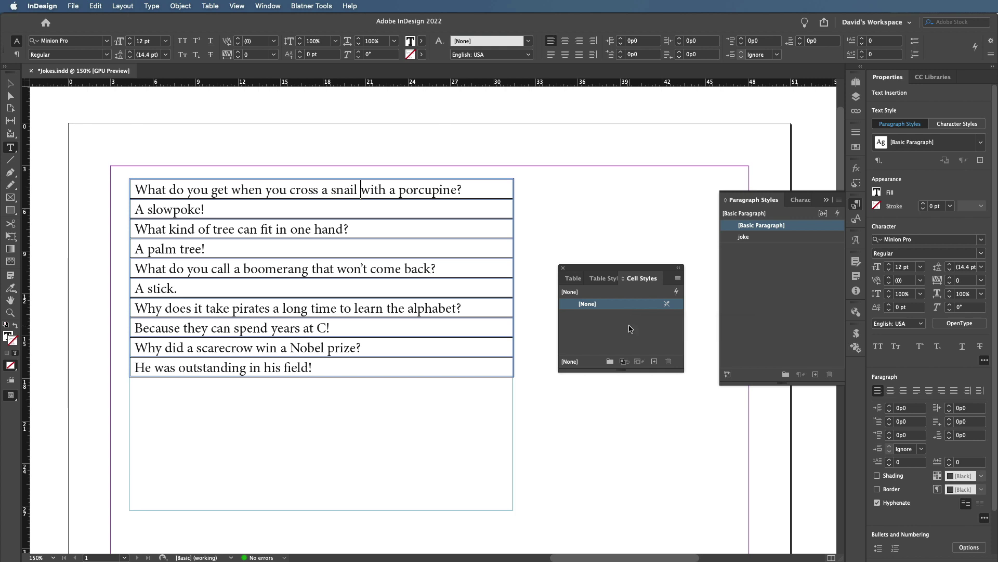
click(678, 279)
click(707, 286)
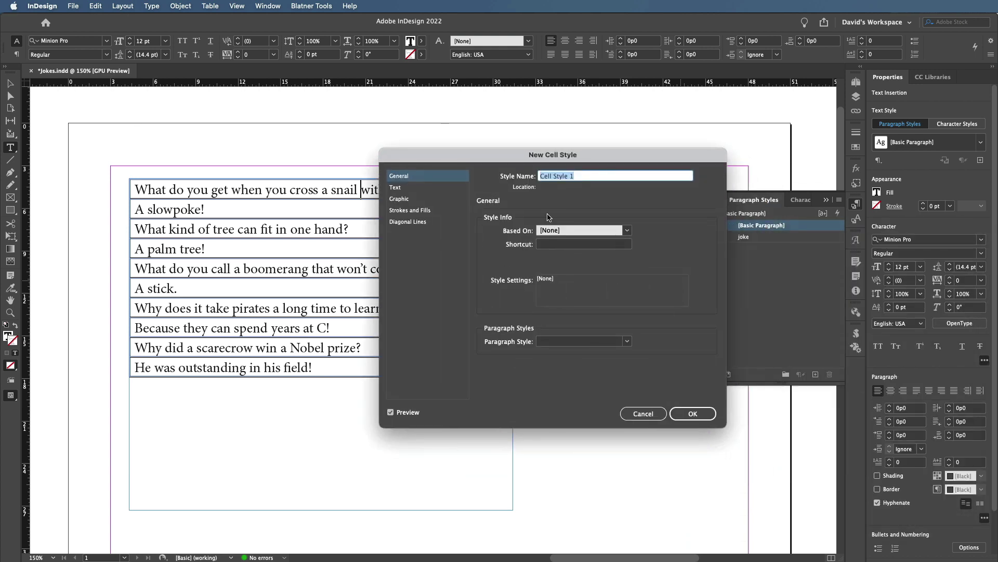
text(question)
click(626, 342)
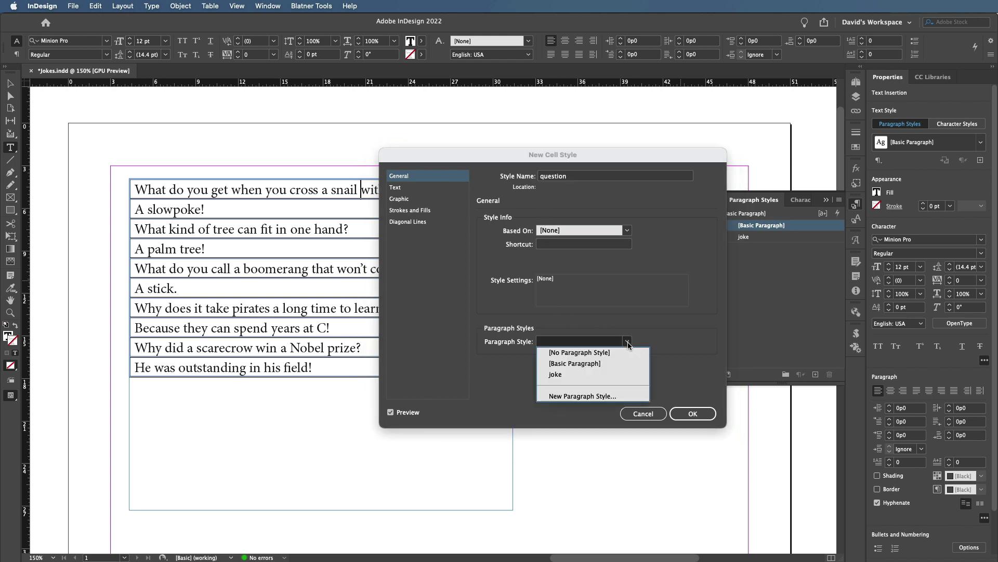
click(593, 374)
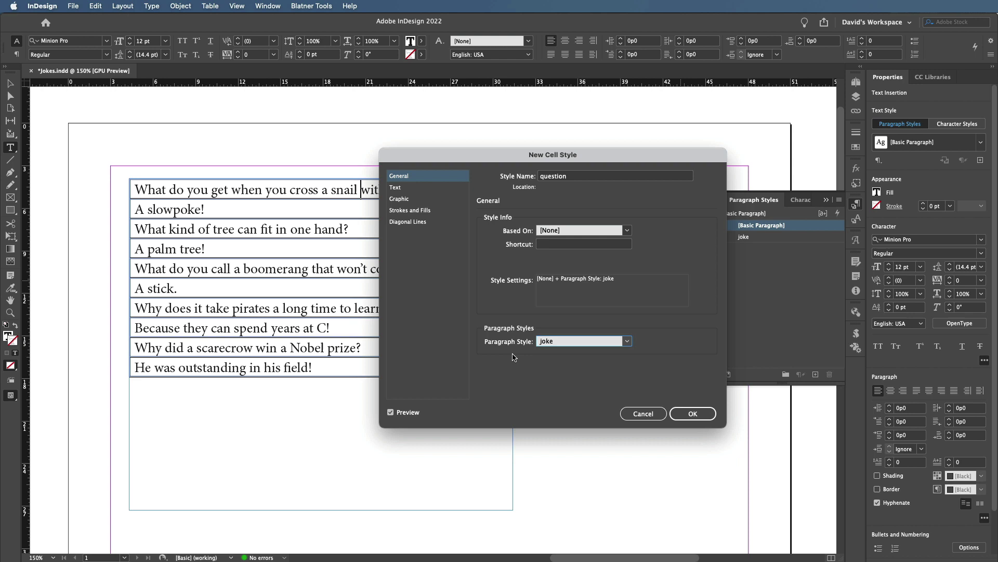
Step: Set the question cell style's insets to 3p0 top and 1p0 bottom, and its vertical justification to Align Center
click(416, 190)
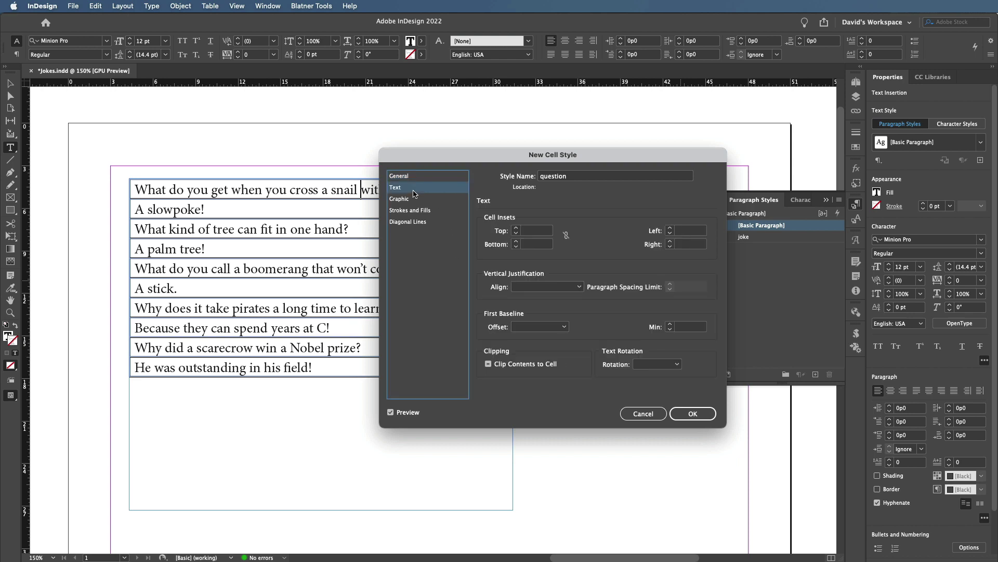
click(534, 233)
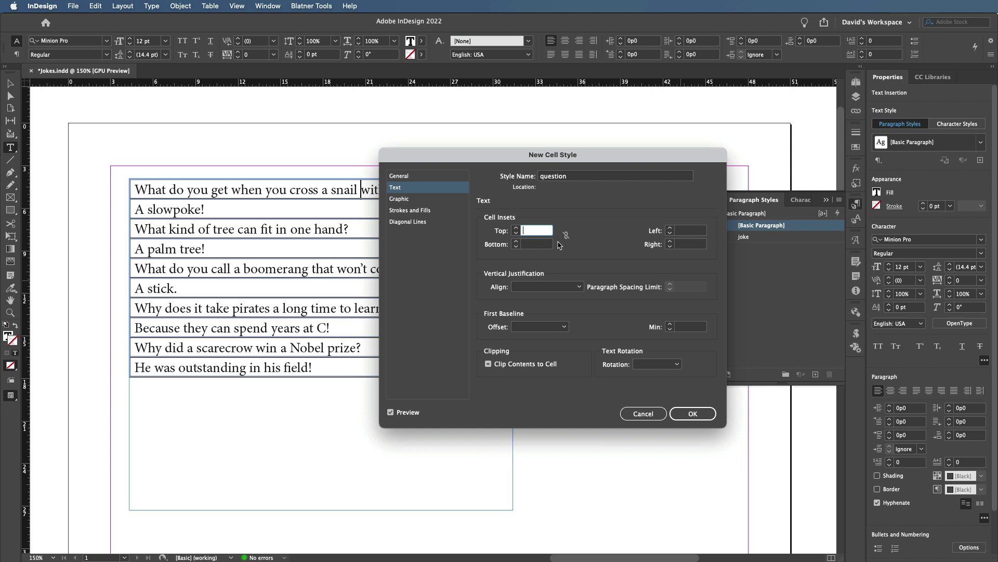
text(1p)
key(Tab)
text(3p)
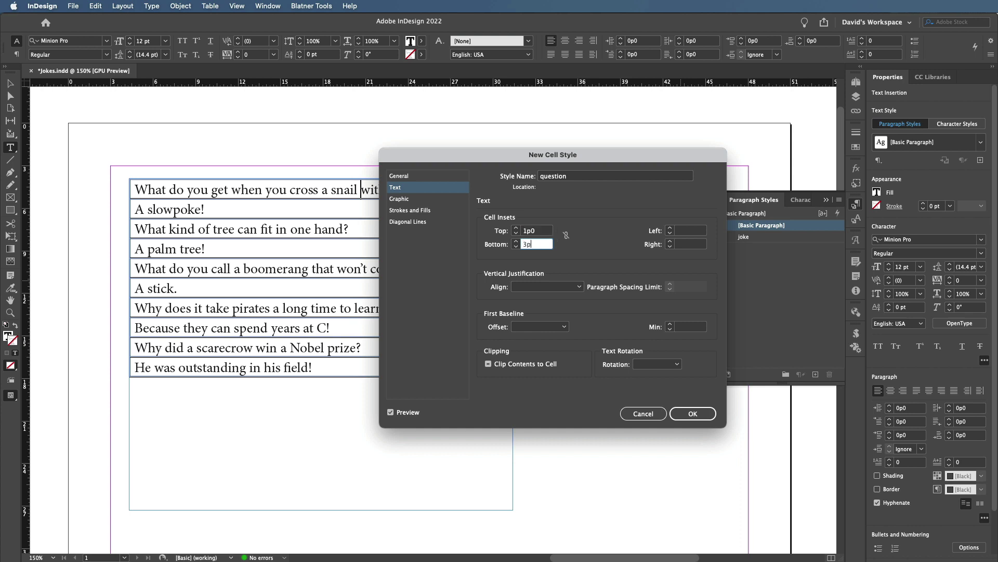
key(Tab)
key(shift+Tab)
key(shift+Tab)
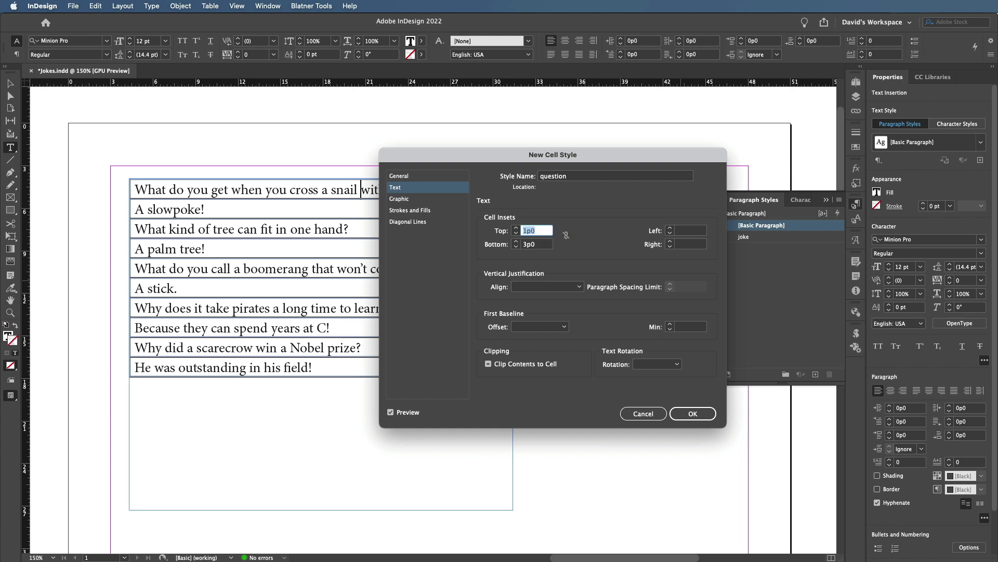
text(3p)
key(Tab)
text(1)
key(Tab)
click(536, 286)
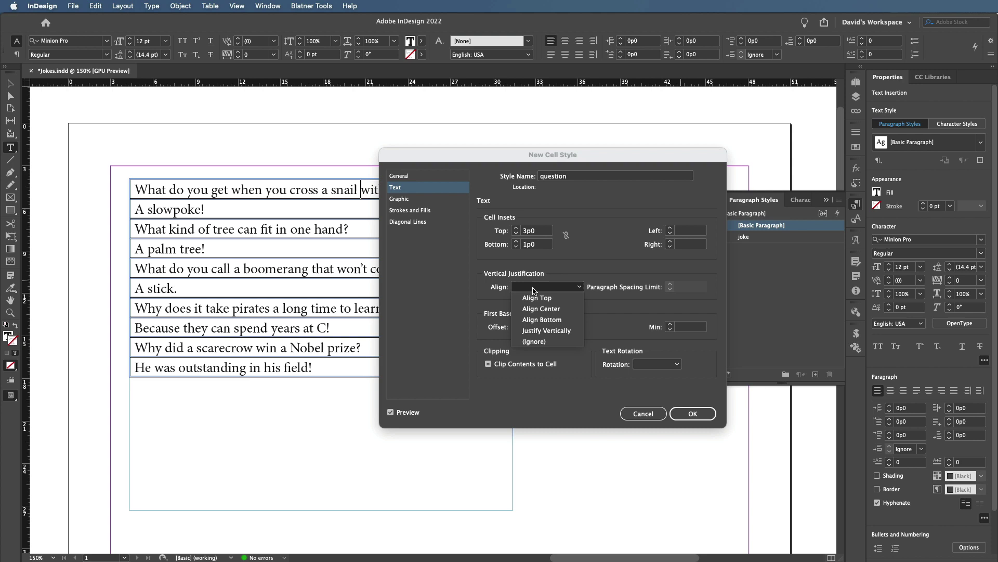
click(533, 310)
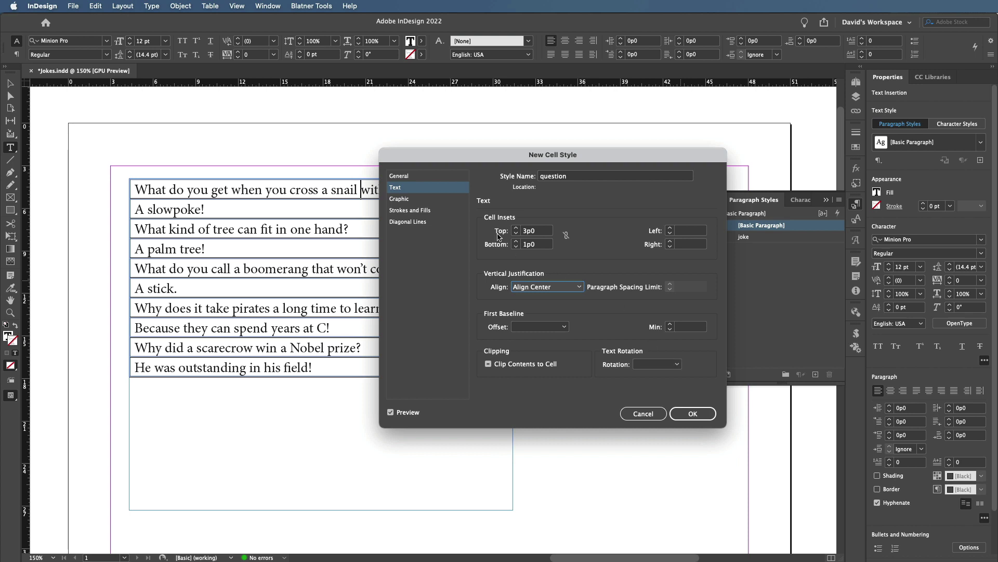
Step: Set the question style's cell stroke color to [None] on all sides and save the style
click(411, 221)
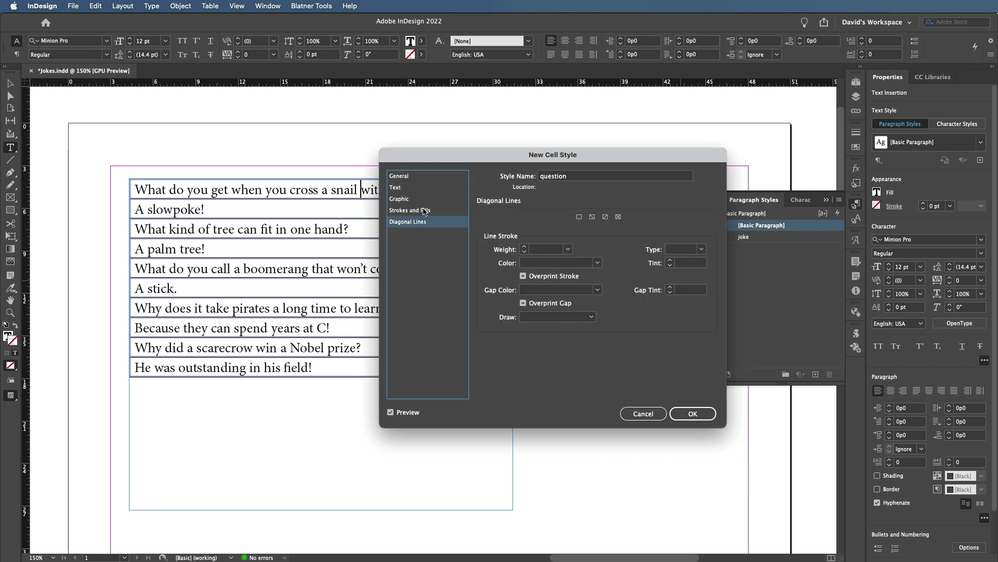
click(422, 210)
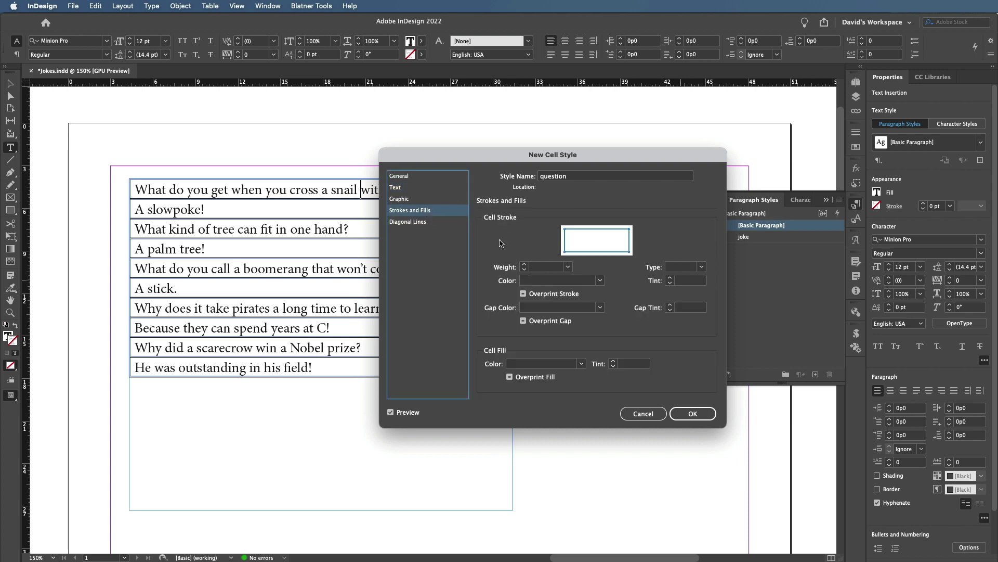
click(600, 281)
click(572, 292)
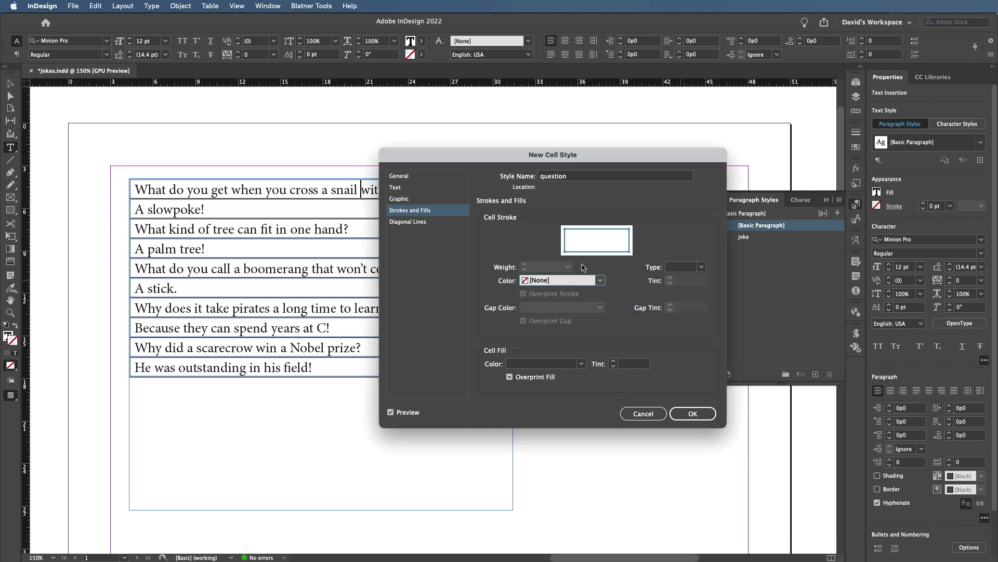
click(691, 414)
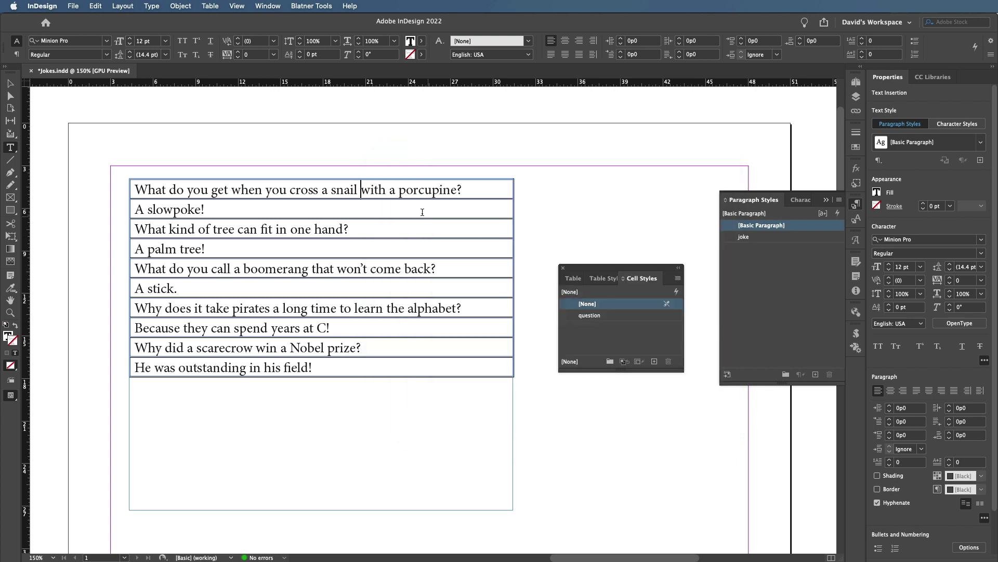
Step: Apply the question cell style to the first row, containing the snail and porcupine question
click(405, 190)
click(589, 316)
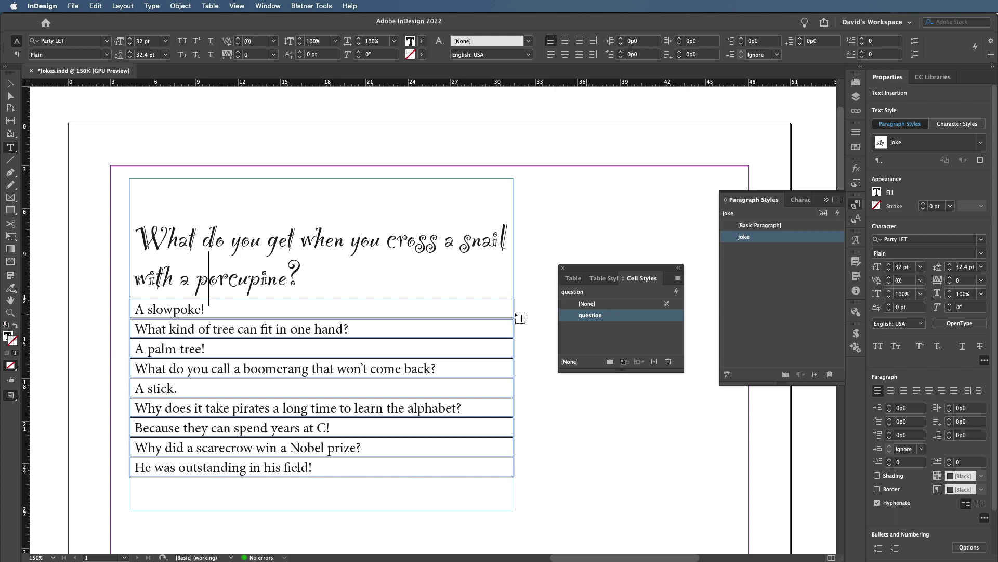
Step: Create a new cell style named "answer" based on the question style, with the cursor in the "A slowpoke!" cell
click(266, 308)
drag(163, 308, 189, 310)
click(188, 312)
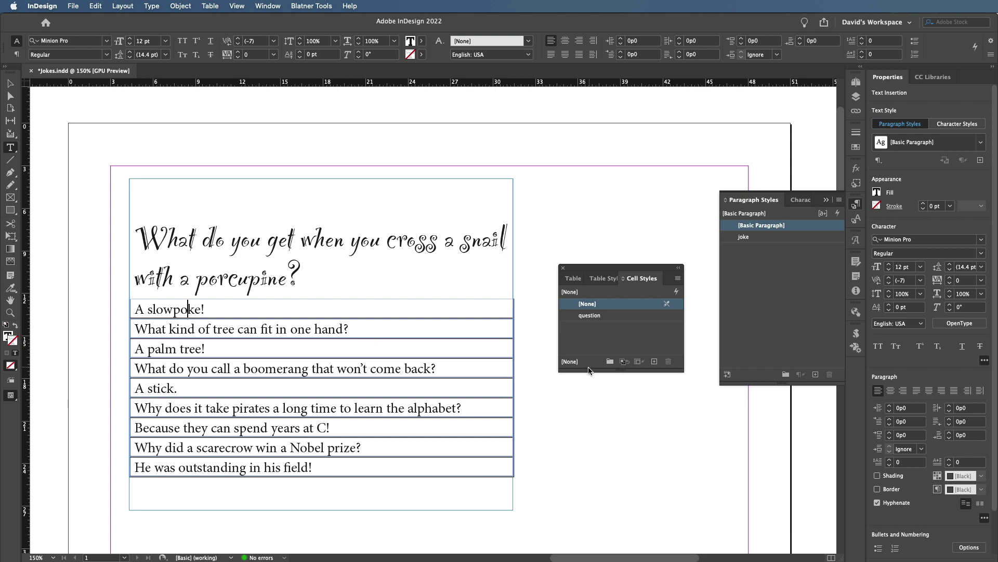
click(678, 279)
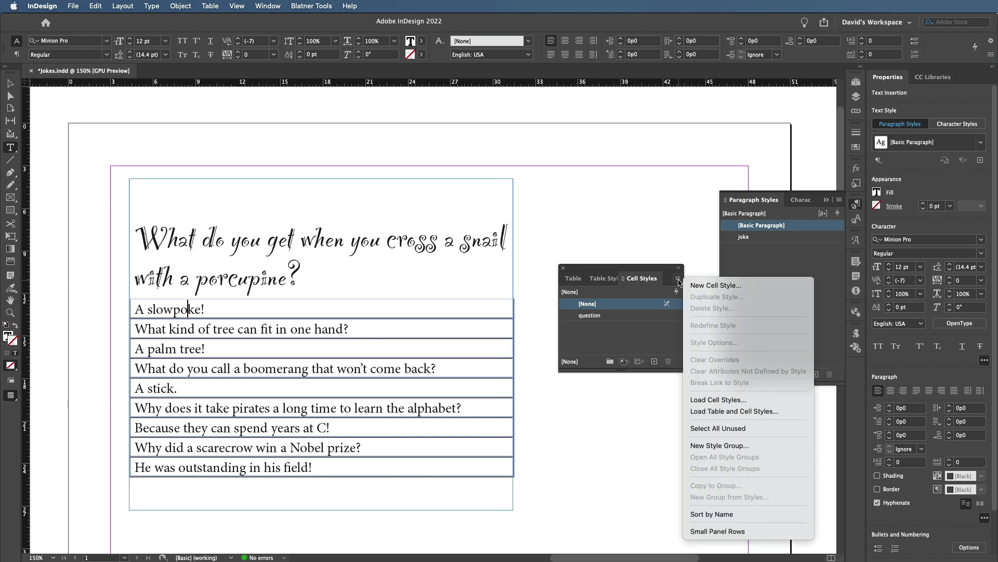
click(708, 285)
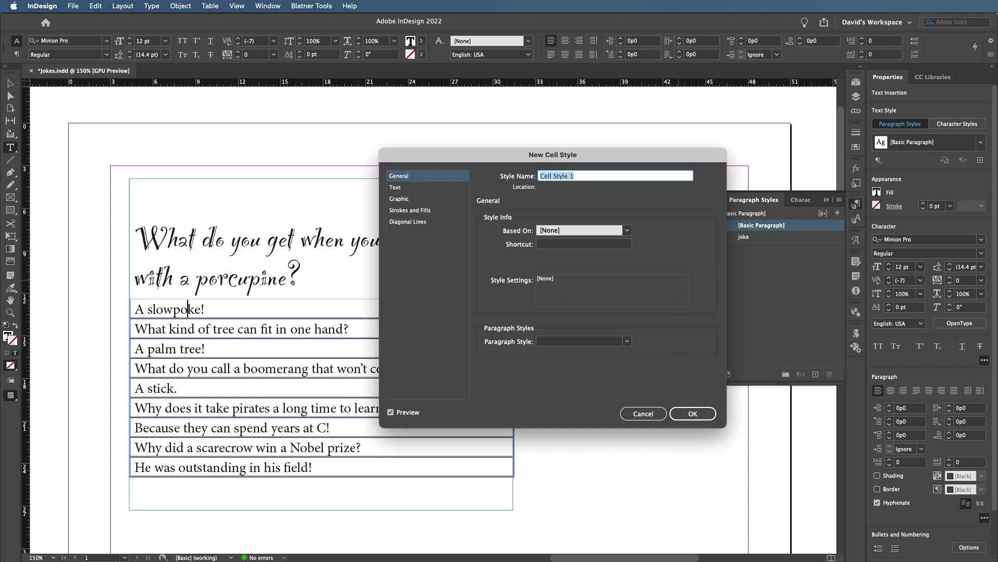
text(answer)
click(553, 231)
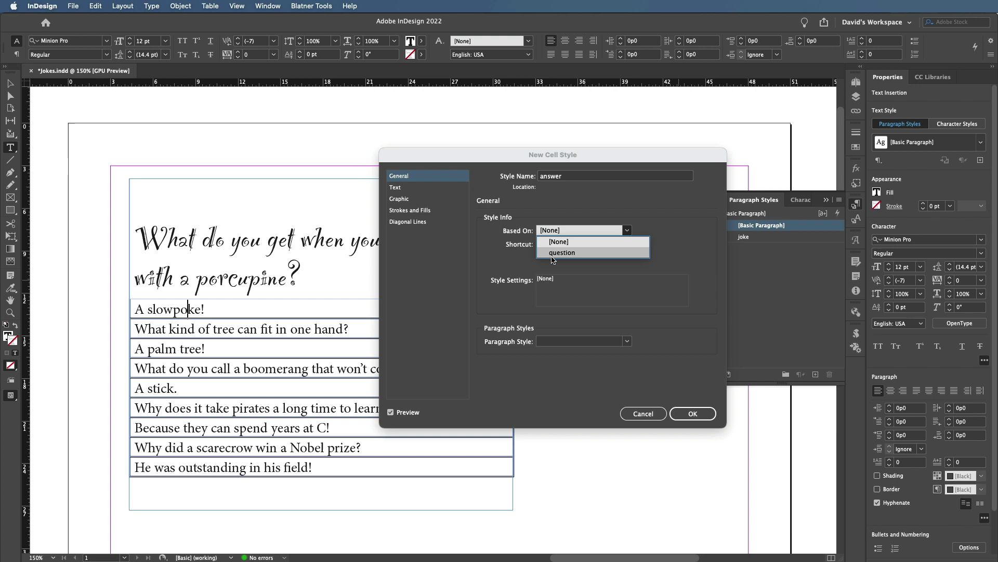
click(554, 253)
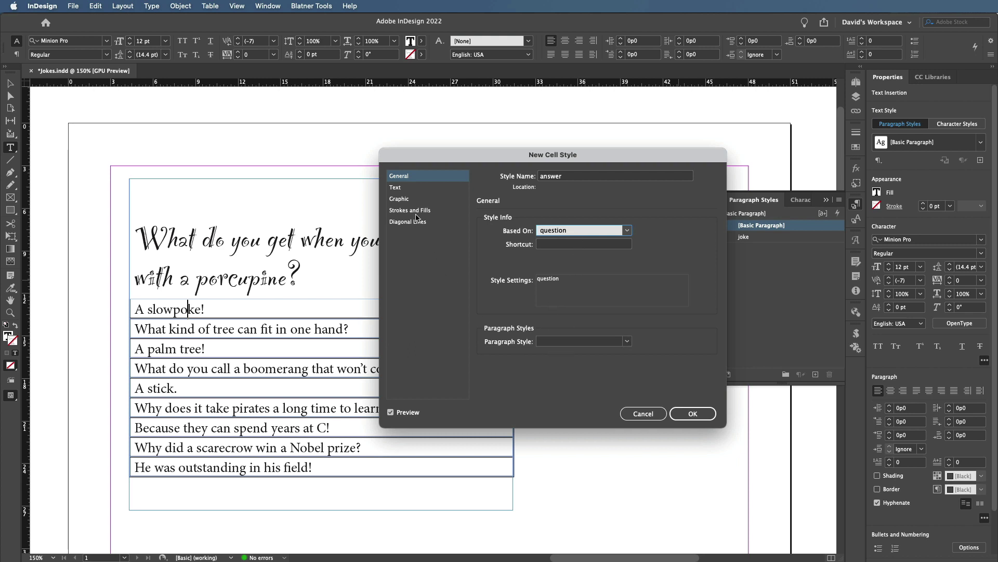
Step: Set the answer cell style's text rotation to 180° and save the style
click(409, 188)
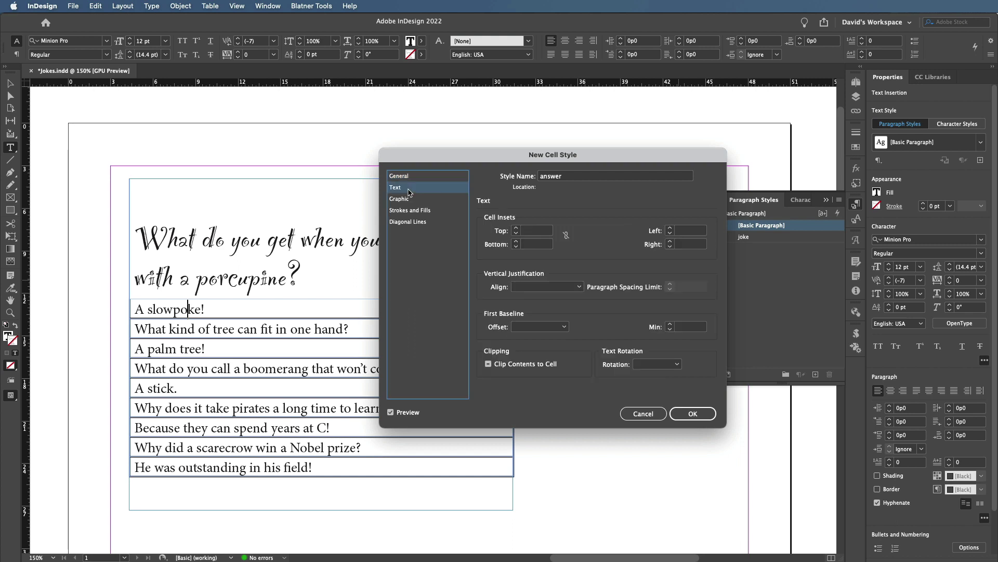
click(649, 365)
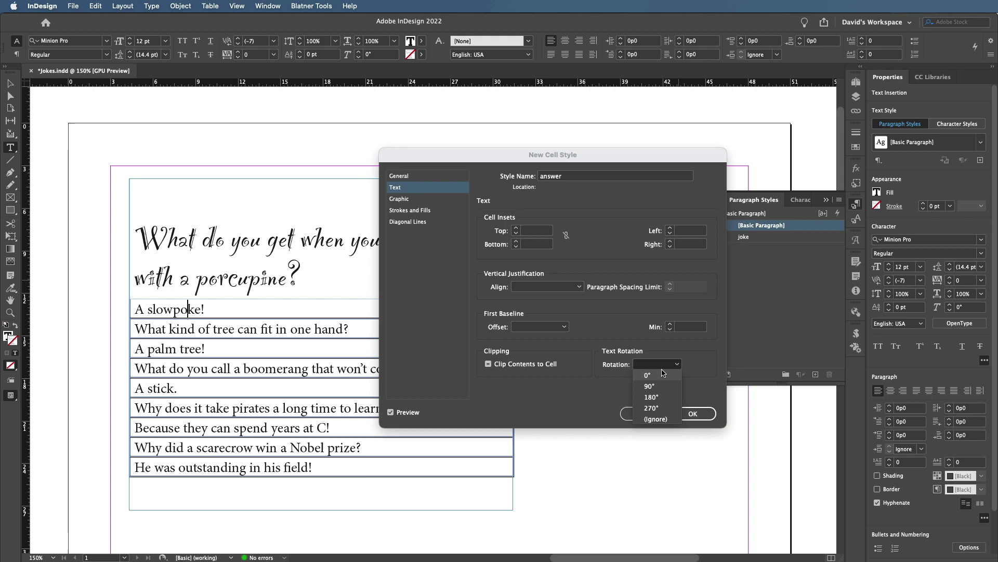
click(663, 398)
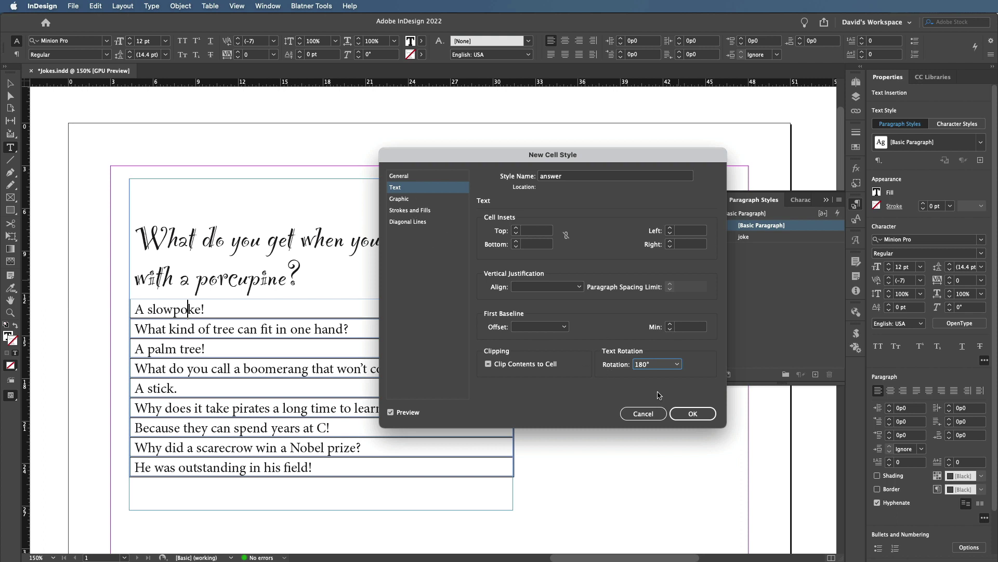
click(694, 414)
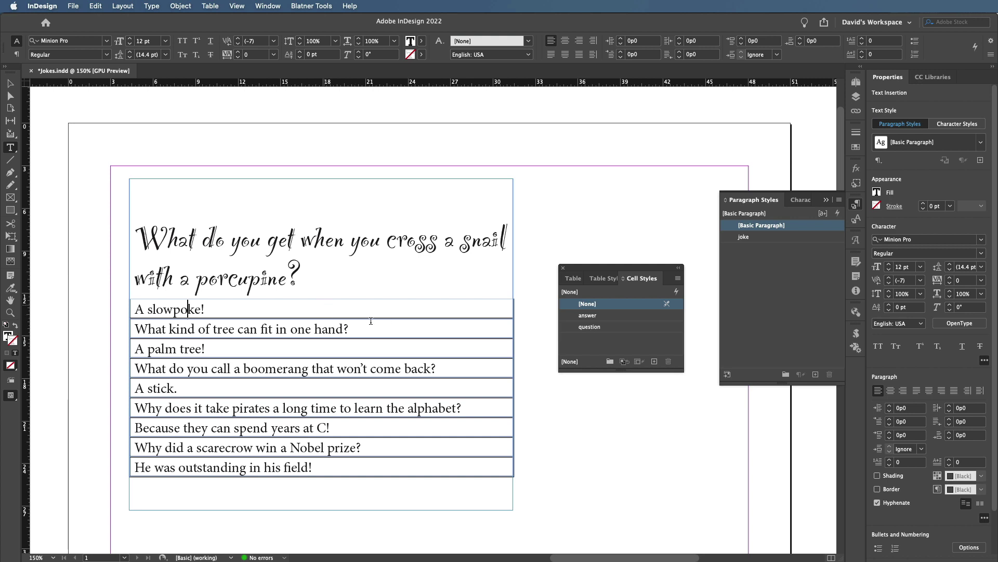
Step: Try the question cell style on the "A slowpoke!" cell, and replace it with the answer style
click(595, 327)
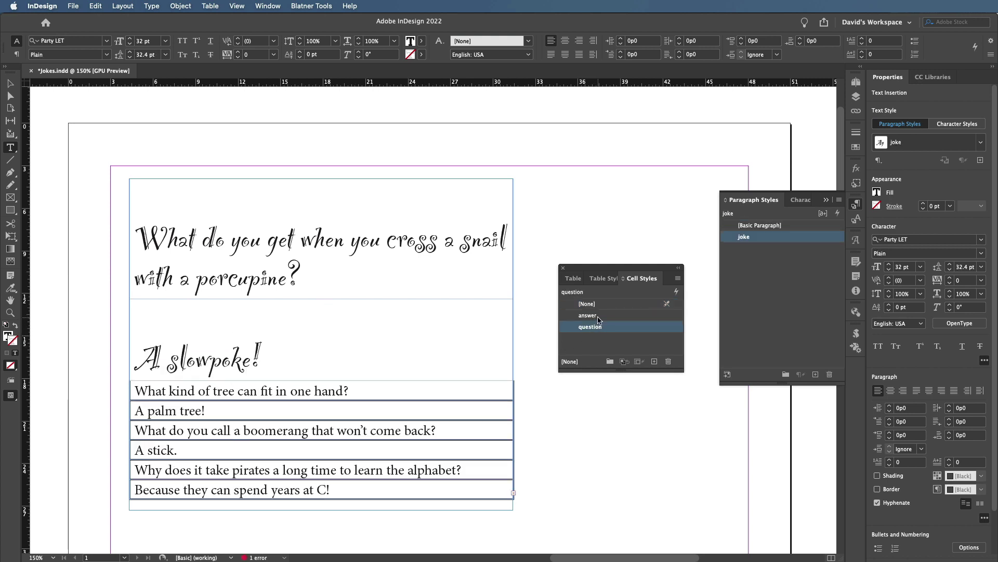
click(589, 315)
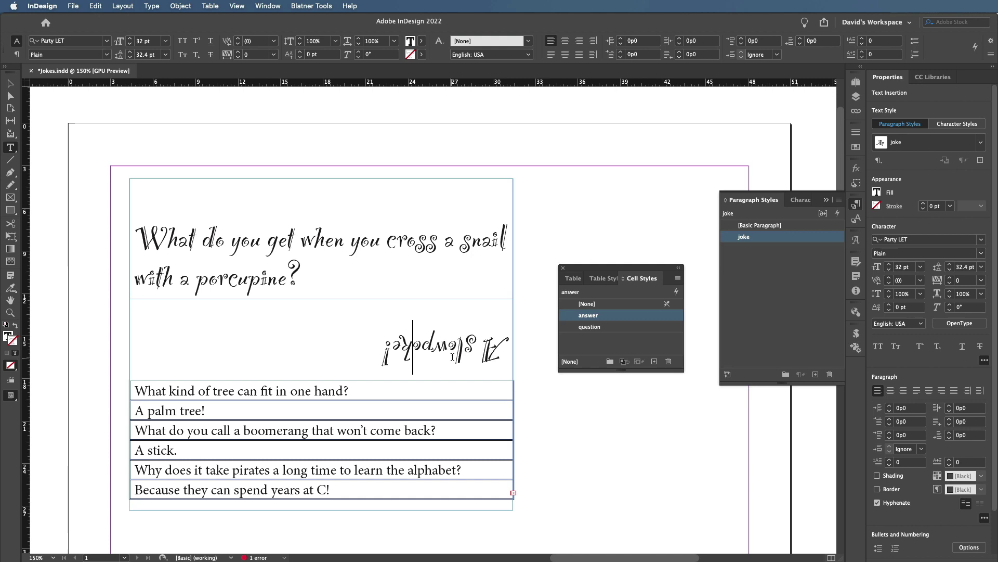
Step: Apply the question cell style to the "What kind of tree can fit in one hand?" row and the answer style to "A palm tree!"
click(307, 391)
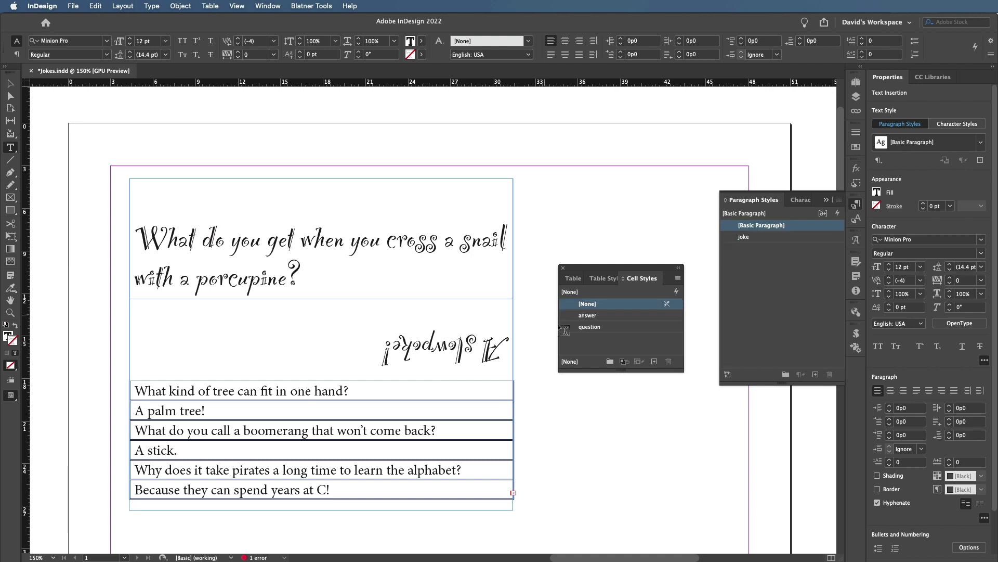
key(super+alt+3)
click(367, 471)
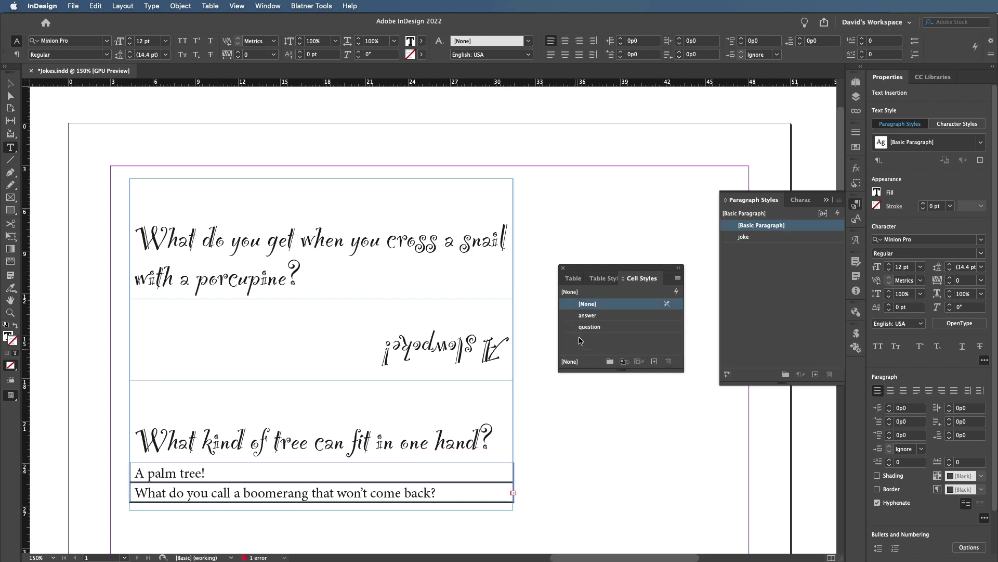
key(super+alt+4)
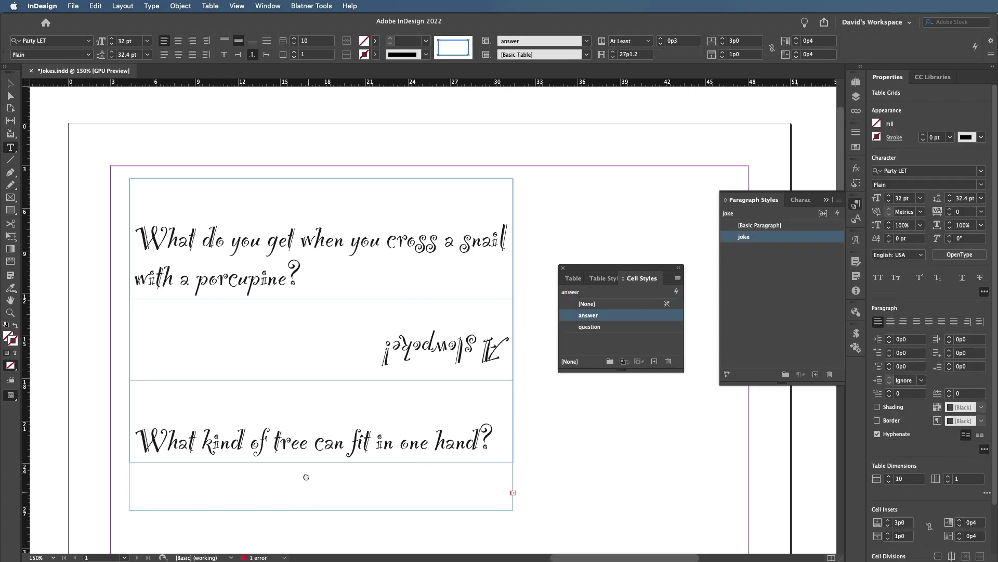
Step: Extend the text frame downward to a height of about 35p8 so it holds all the table rows
scroll(335, 334, down, 5)
key(Escape)
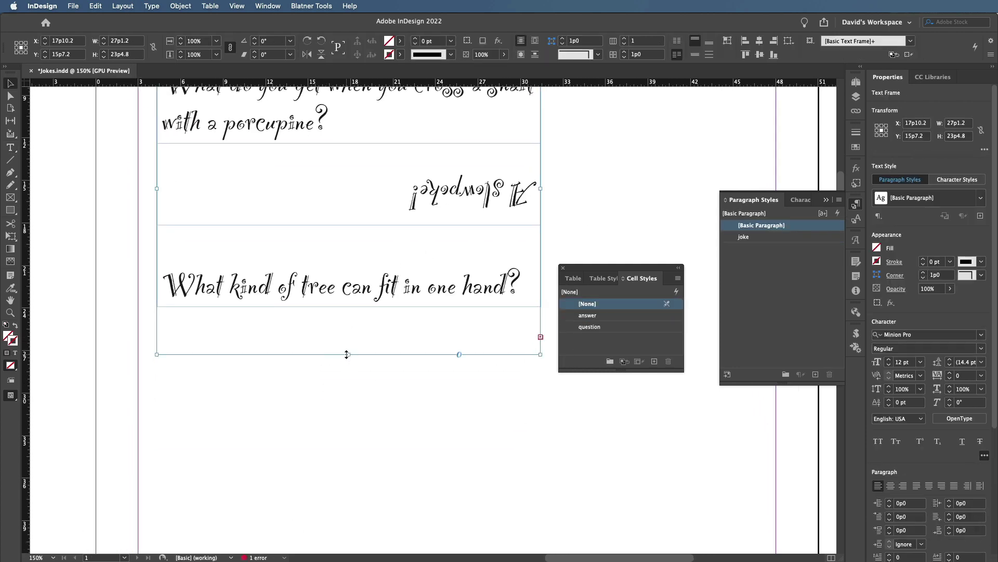
drag(347, 354, 346, 528)
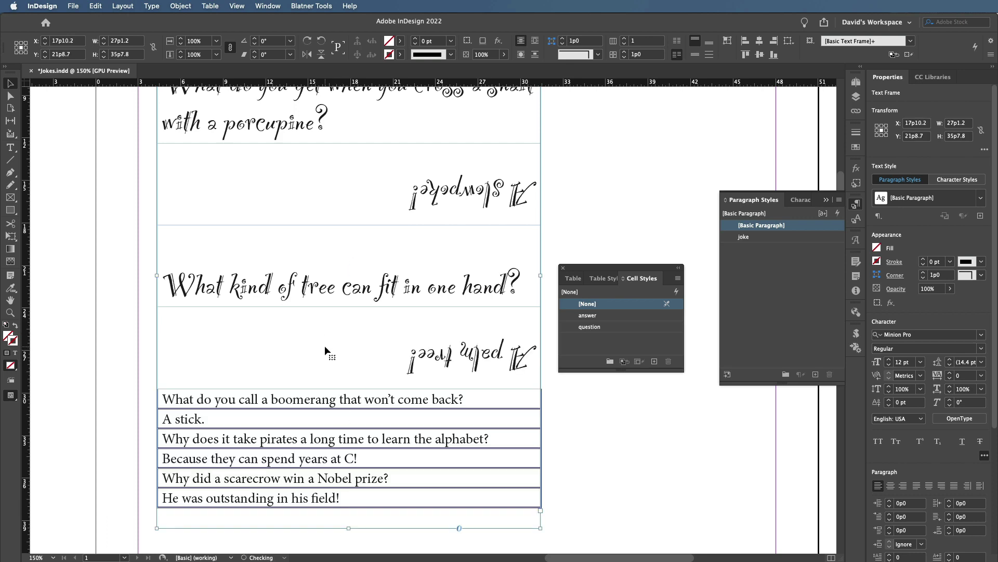
Step: Deselect the text frame and preview the styled joke rows without frame edges and guides
scroll(366, 260, up, 3)
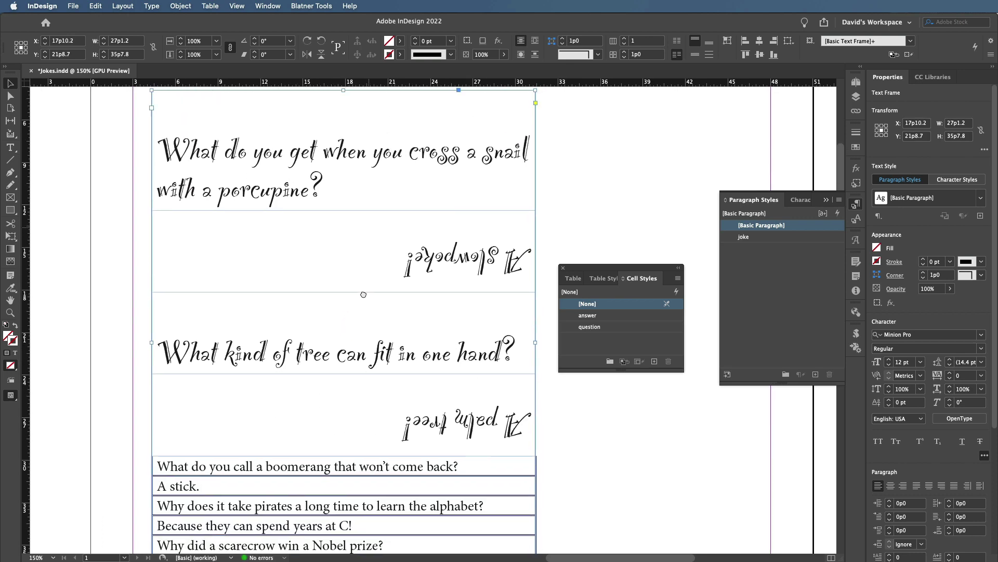
click(586, 229)
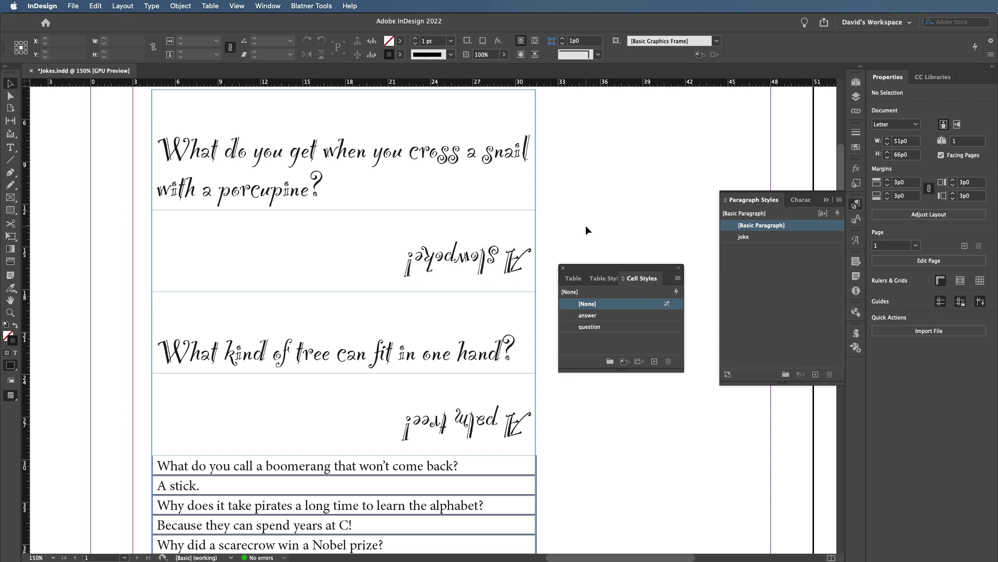
key(w)
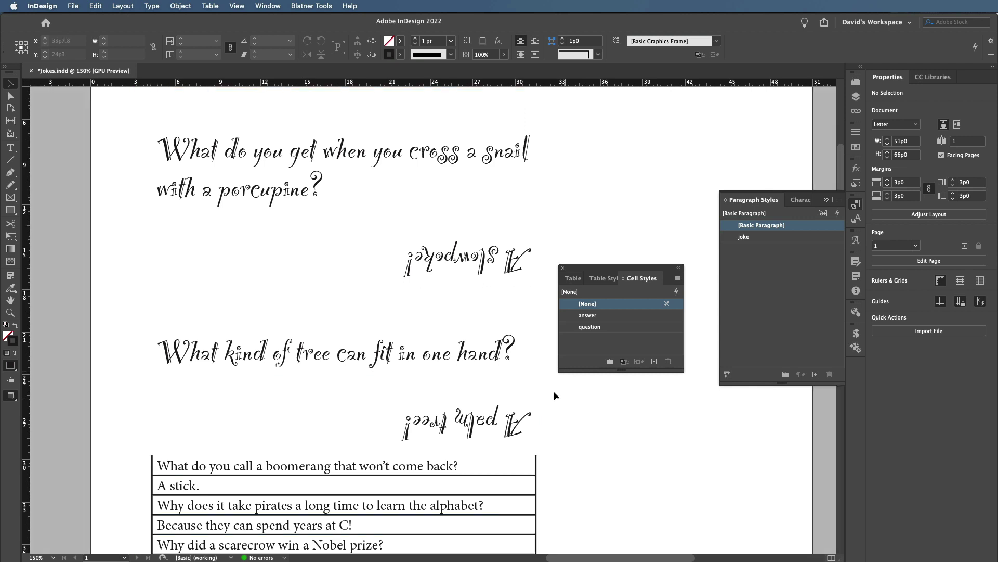